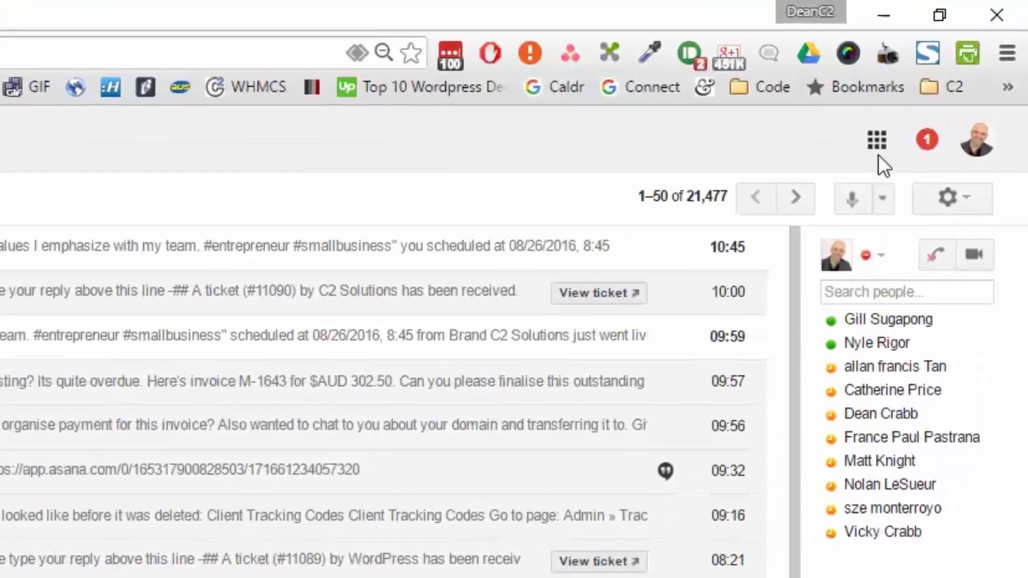
# Switch from Gmail to Google Calendar using the apps launcher
pyautogui.click(878, 152)
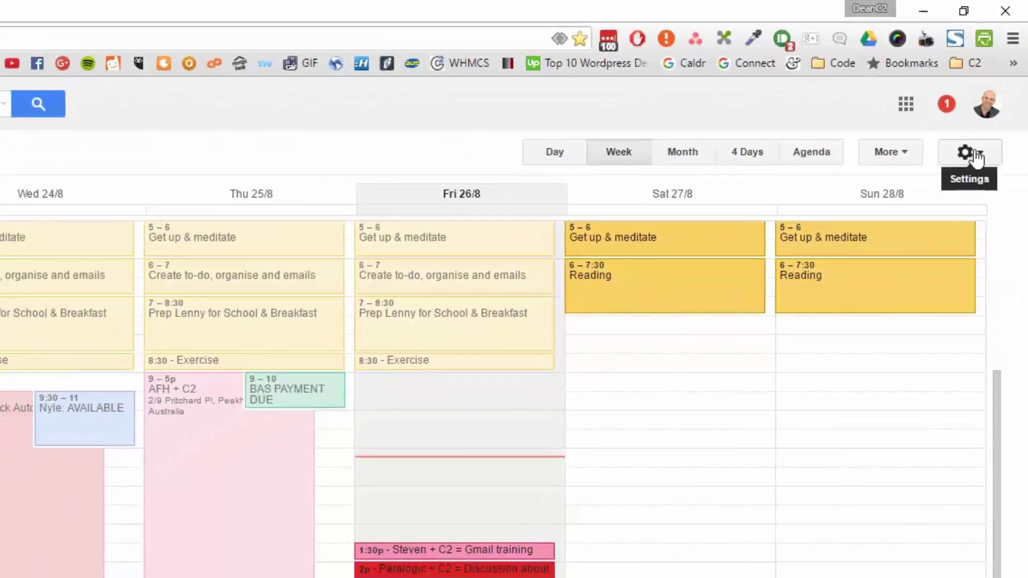
# Go to the Mobile Setup page in Calendar settings
pyautogui.click(968, 153)
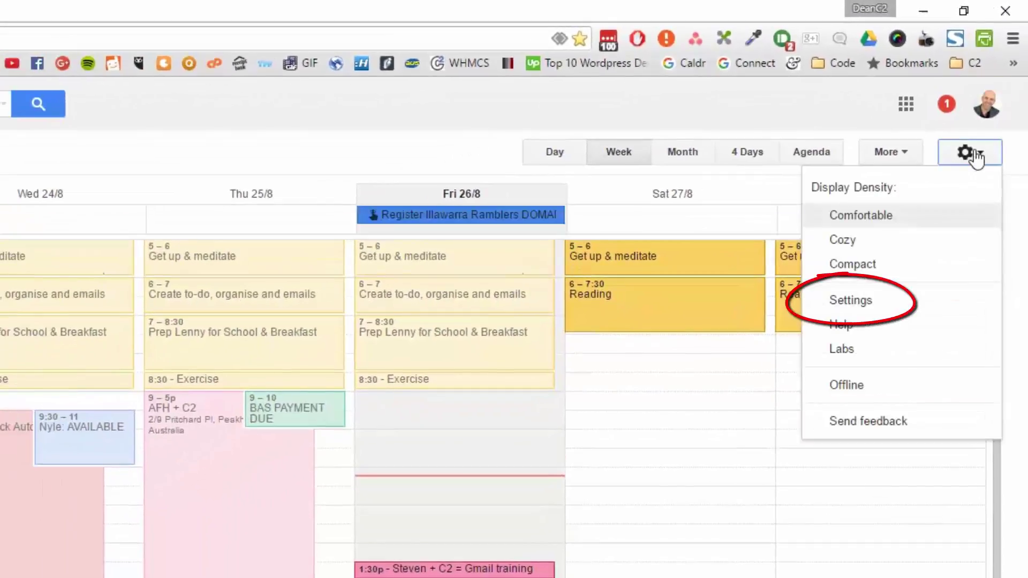
pyautogui.click(870, 303)
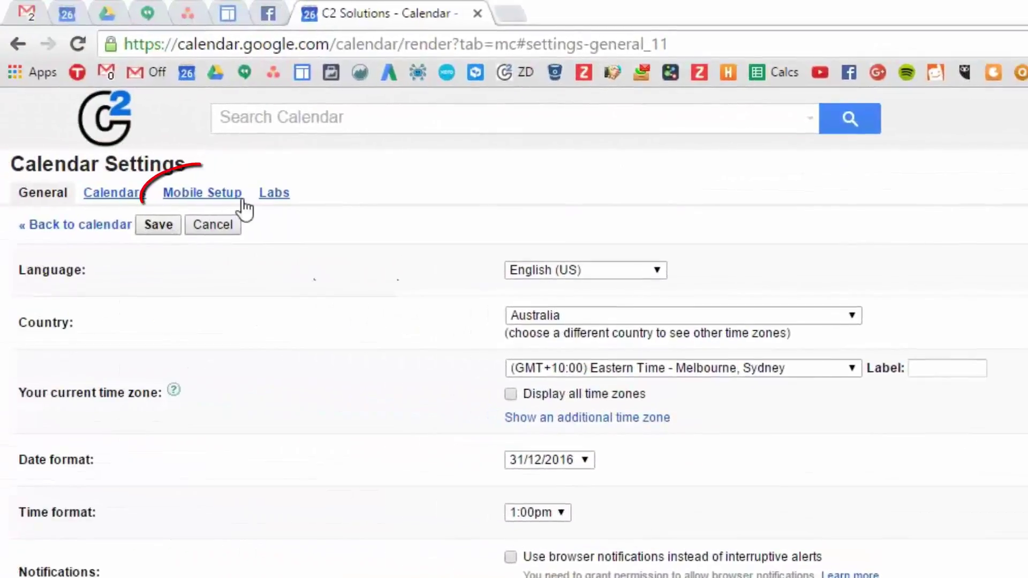
pyautogui.click(238, 201)
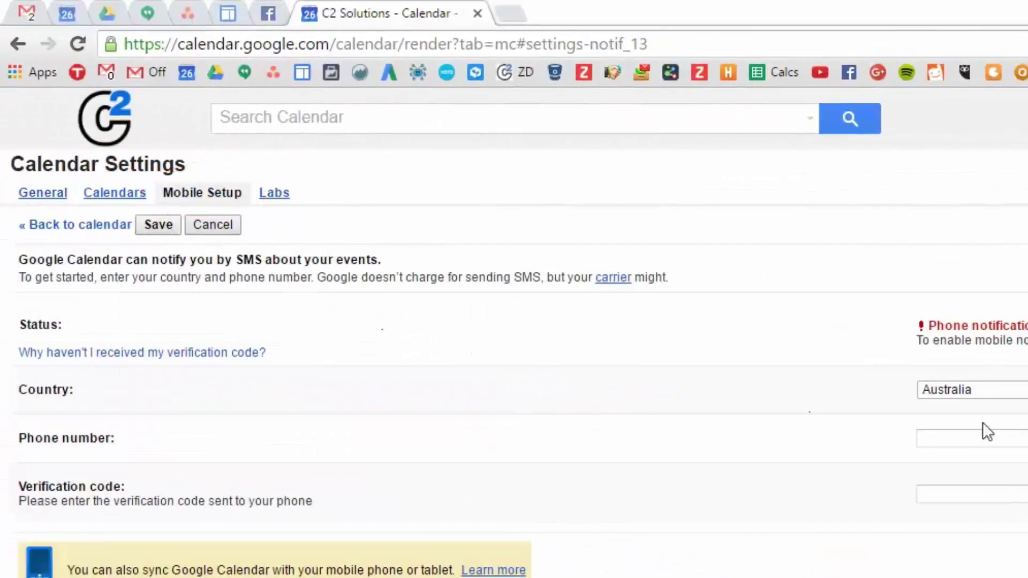
pyautogui.click(801, 299)
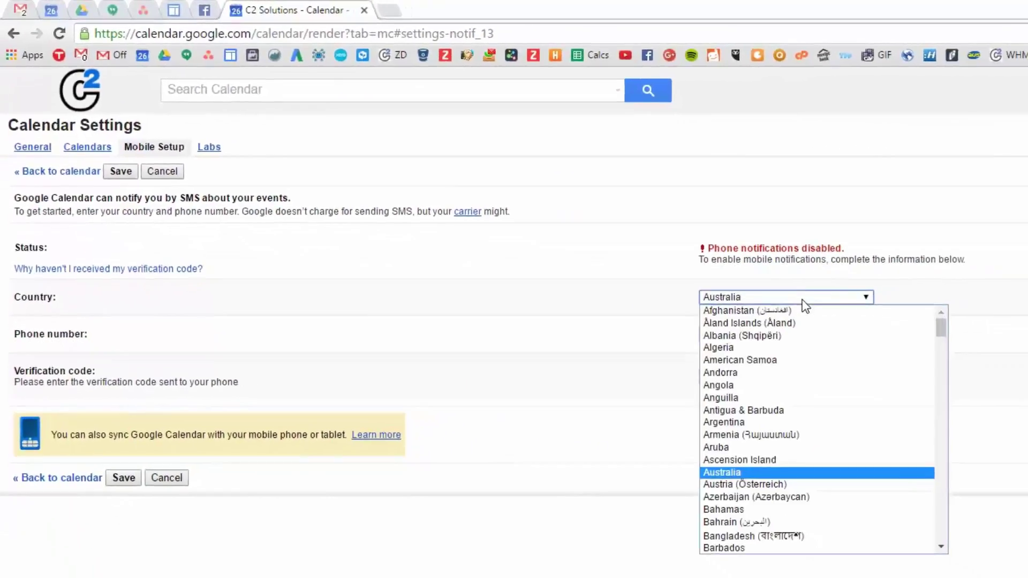
pyautogui.click(803, 303)
pyautogui.click(759, 334)
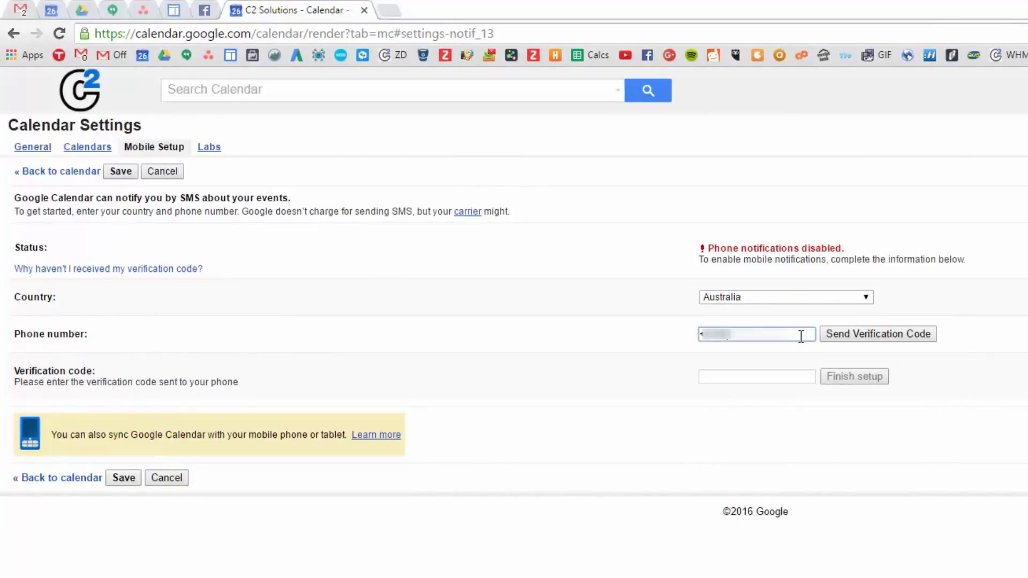
pyautogui.press('Tab')
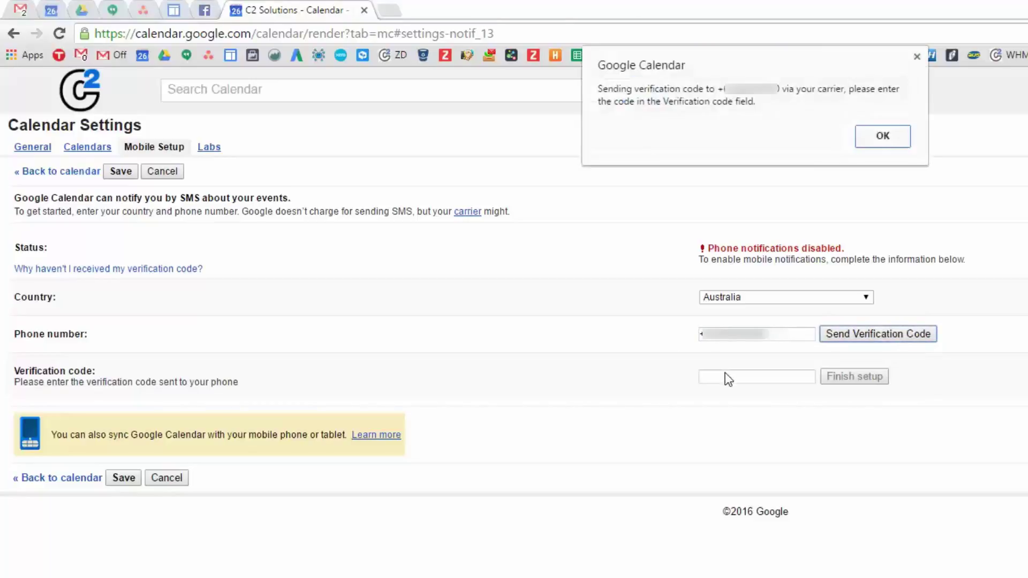
pyautogui.click(881, 134)
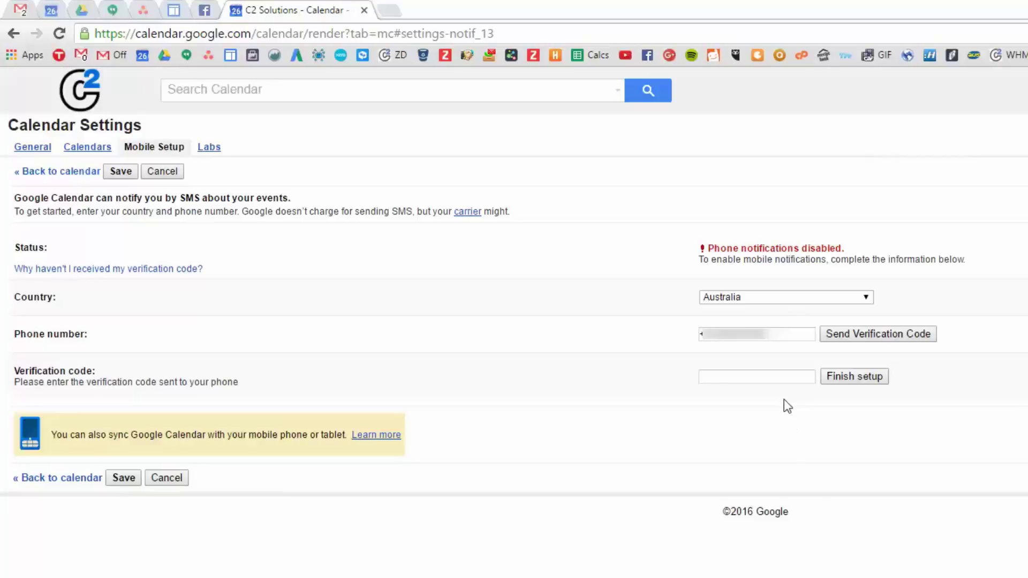
pyautogui.click(769, 373)
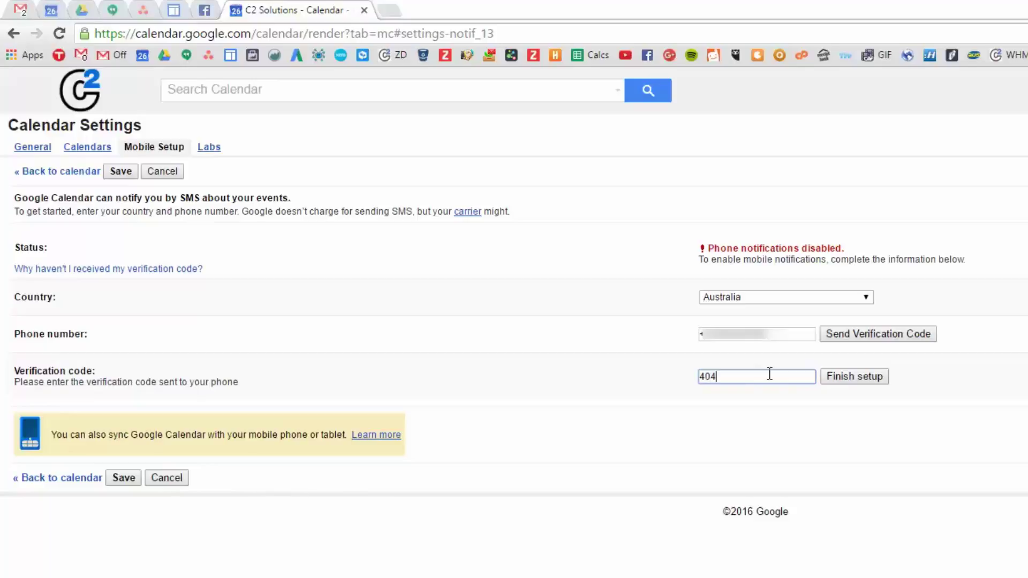
# Validate the phone number and add a trial default notification row in minutes
pyautogui.click(877, 377)
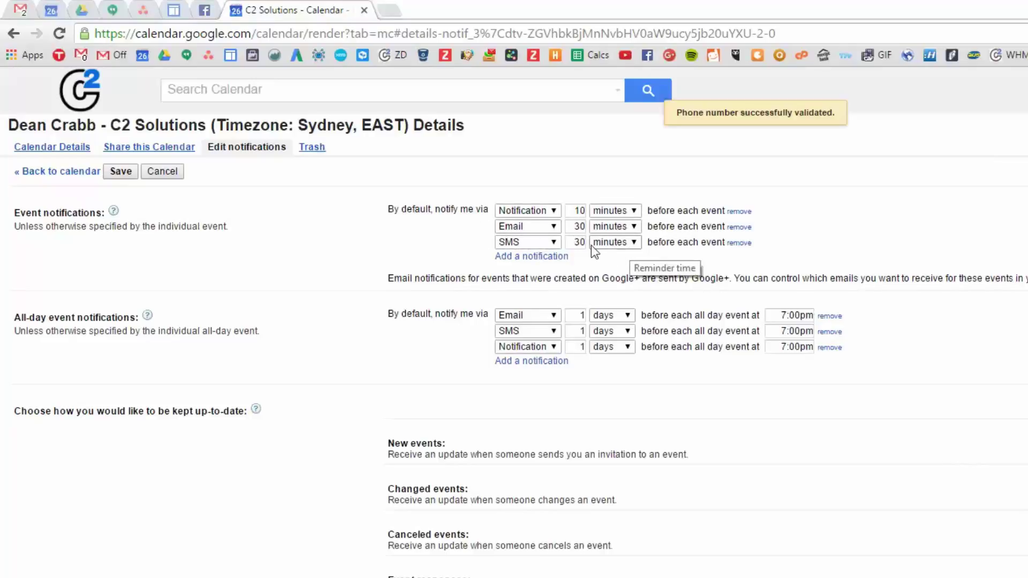
pyautogui.click(531, 257)
pyautogui.click(553, 258)
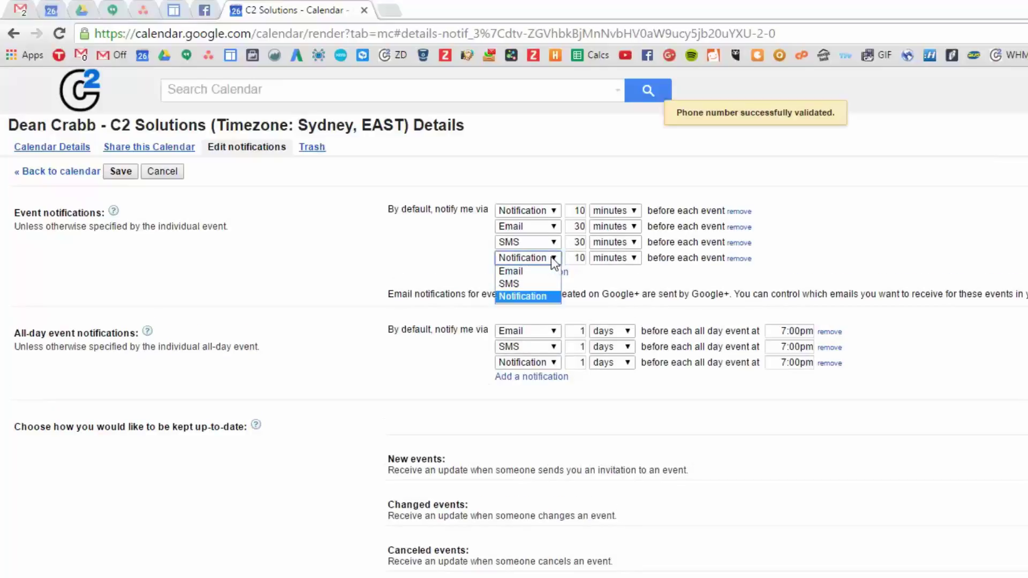
pyautogui.click(579, 259)
pyautogui.click(619, 259)
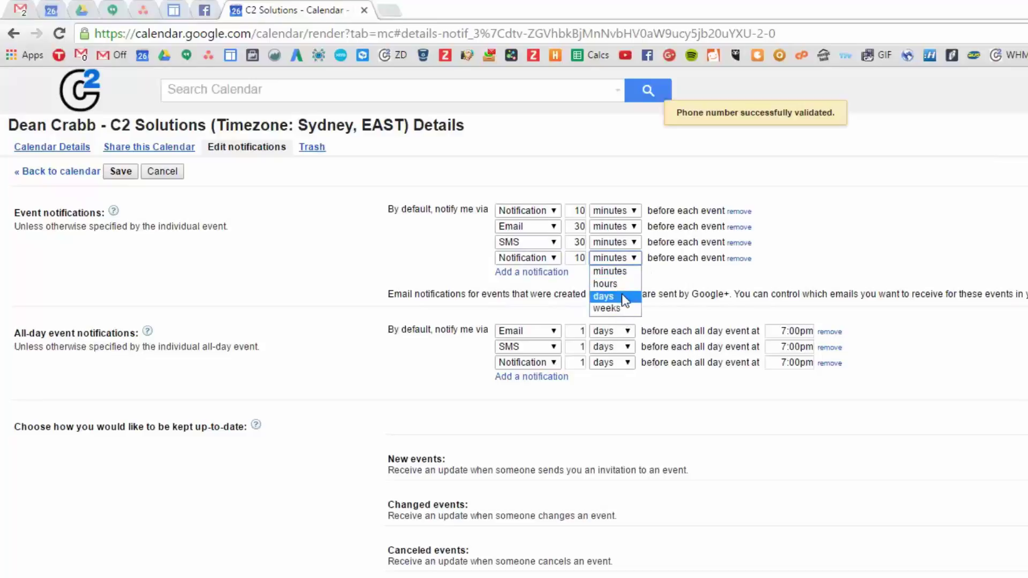
pyautogui.click(646, 281)
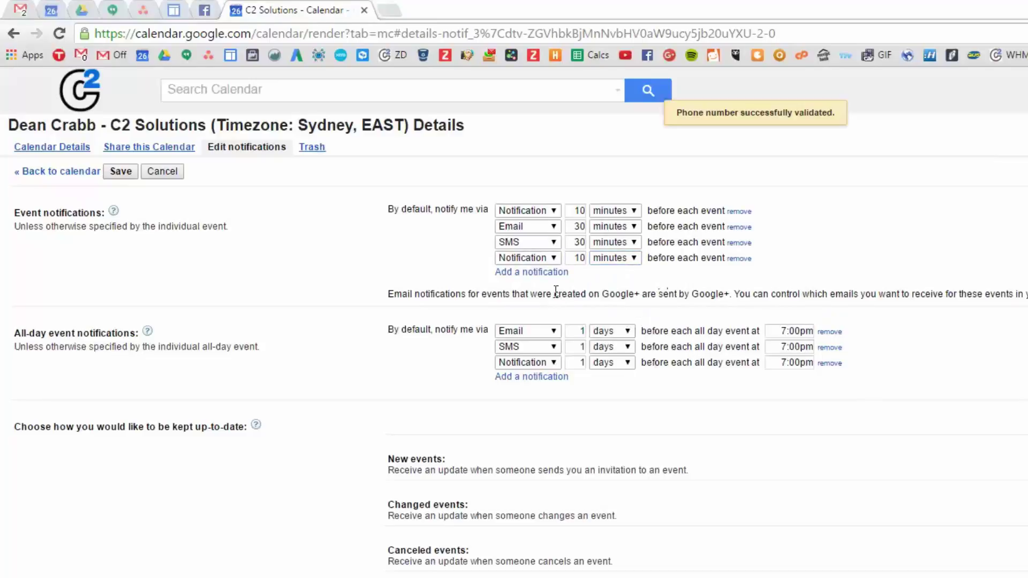
# Remove the extra row and save defaults: notification 10 minutes, email and SMS 30 minutes
pyautogui.click(739, 258)
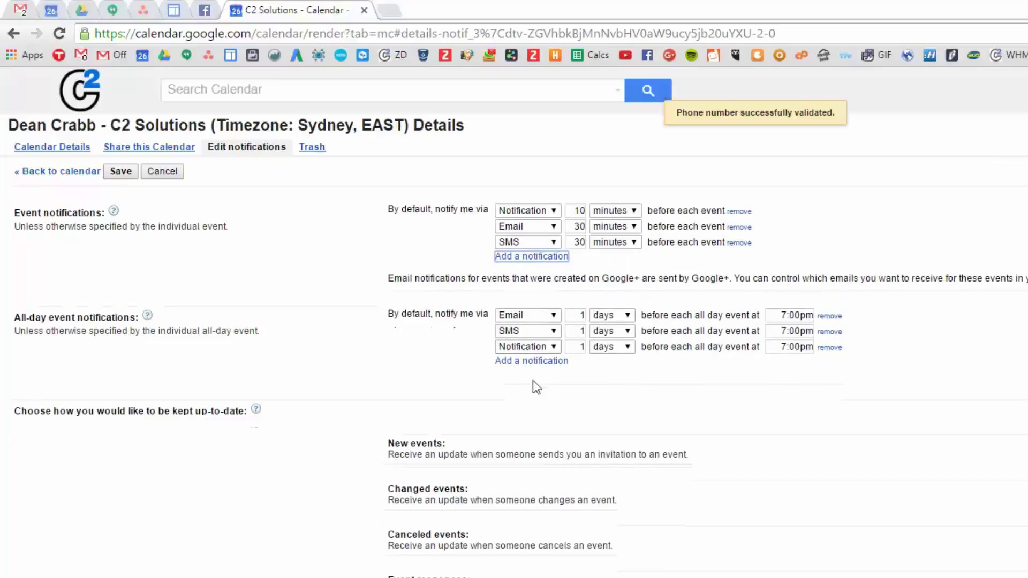
pyautogui.moveTo(50, 331); pyautogui.dragTo(105, 318)
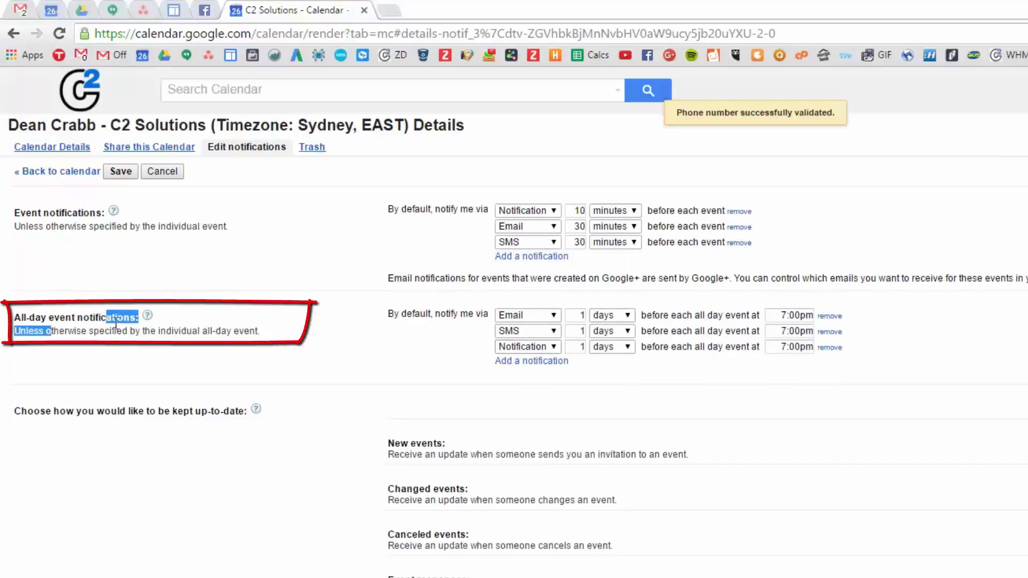
pyautogui.click(210, 332)
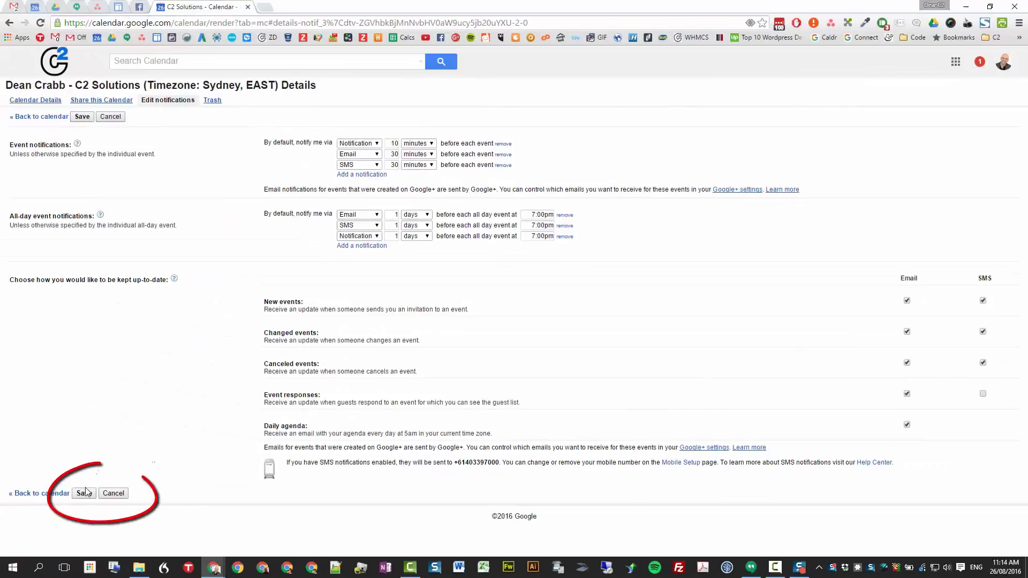
pyautogui.click(84, 493)
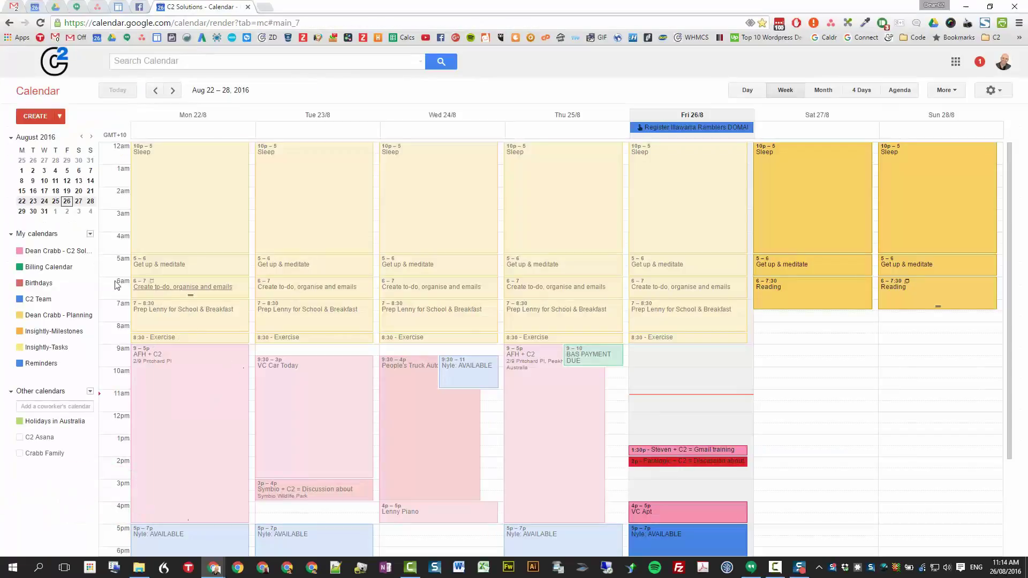
pyautogui.moveTo(52, 267)
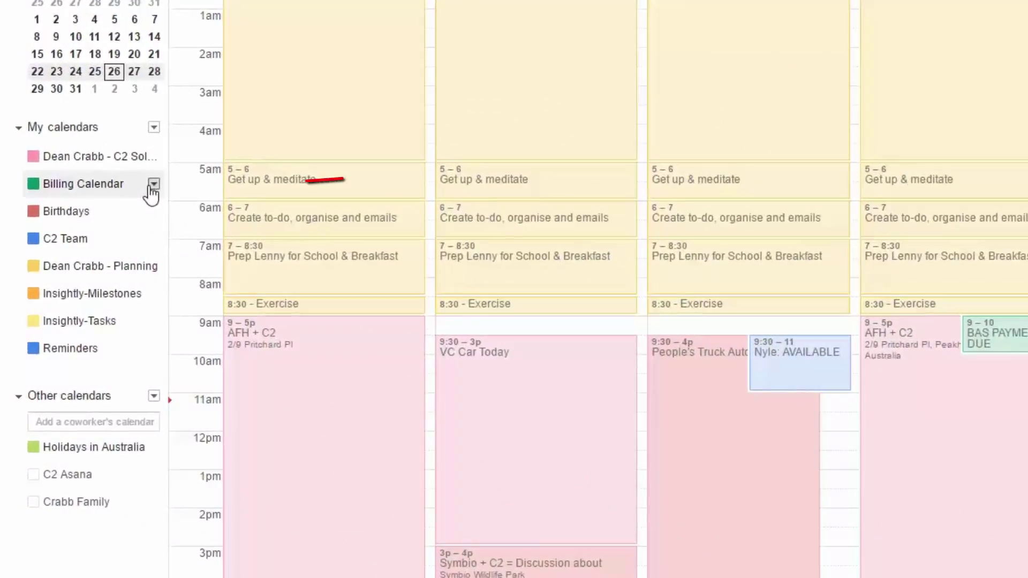
# Save Billing Calendar's two-day email and SMS reminders, and open C2 Solutions calendar details
pyautogui.click(88, 268)
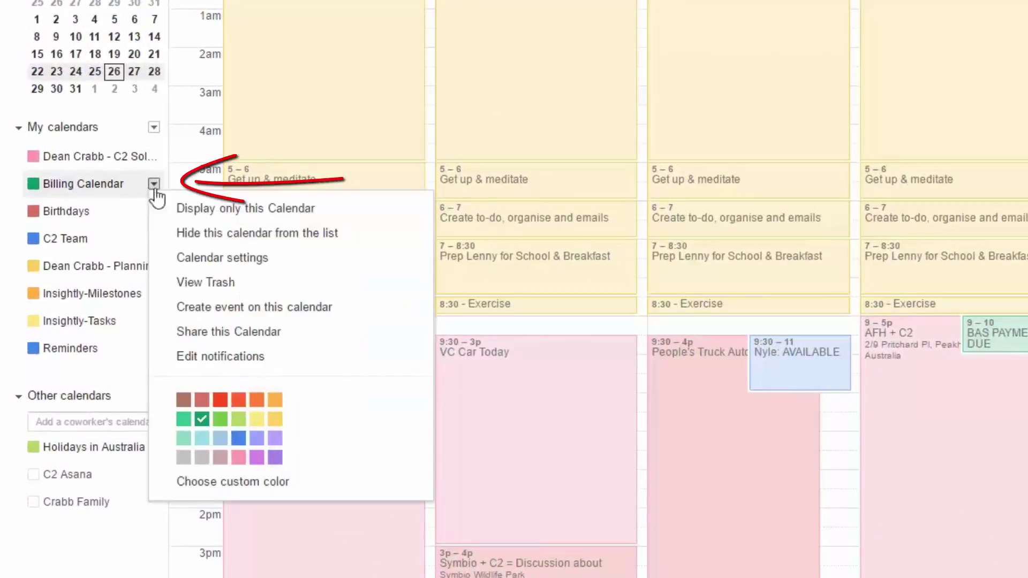
pyautogui.click(208, 356)
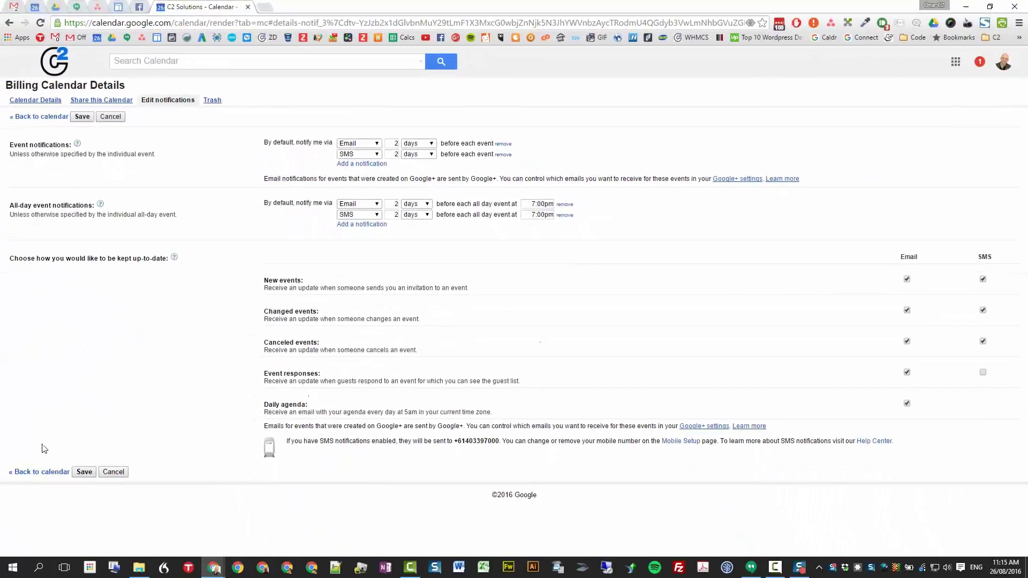
pyautogui.click(85, 474)
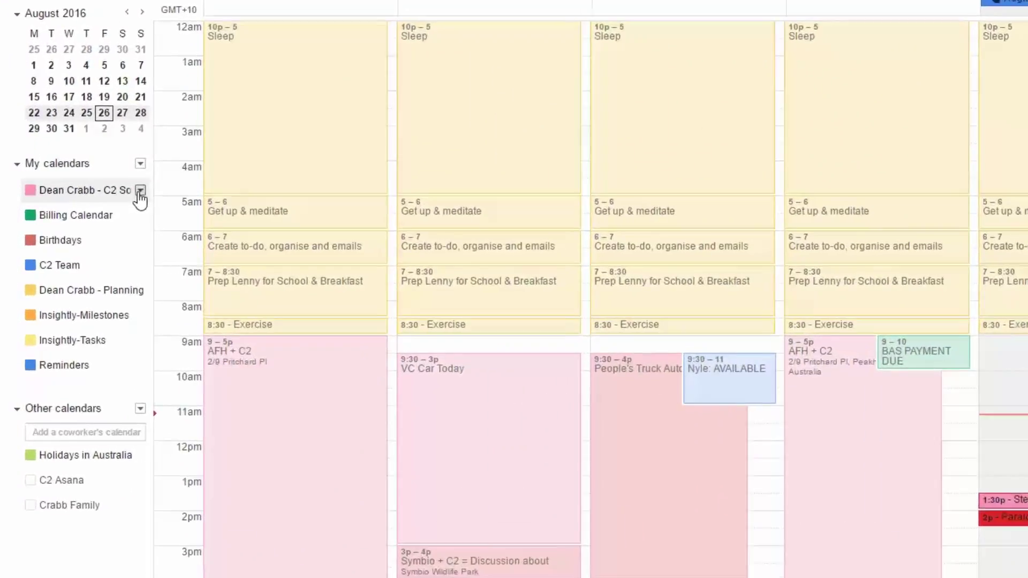
pyautogui.click(89, 251)
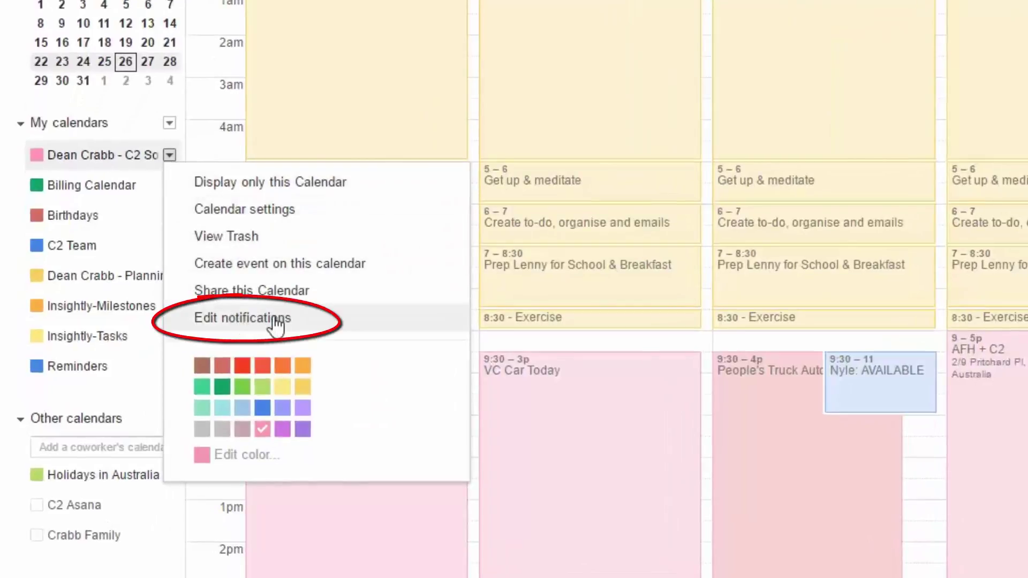
pyautogui.click(276, 211)
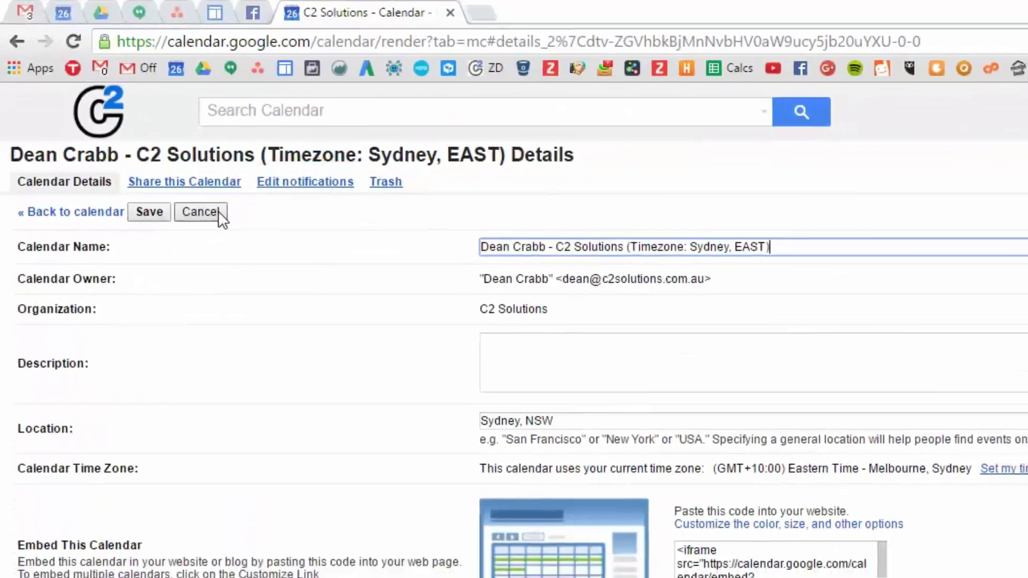
# Leave calendar details unchanged, confirm the phone shows validated in Mobile Setup, and exit settings
pyautogui.click(197, 208)
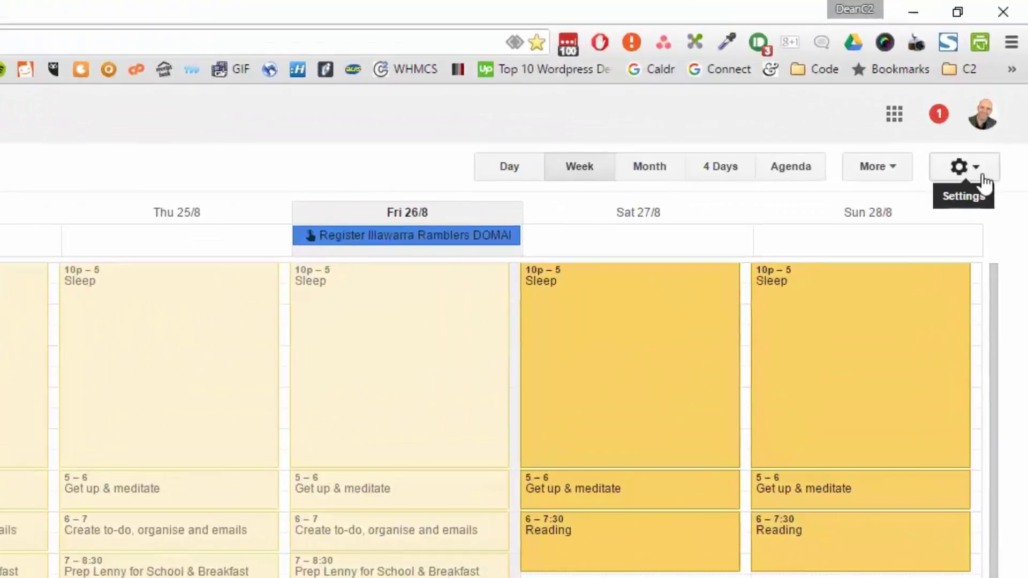
pyautogui.click(985, 183)
pyautogui.click(873, 334)
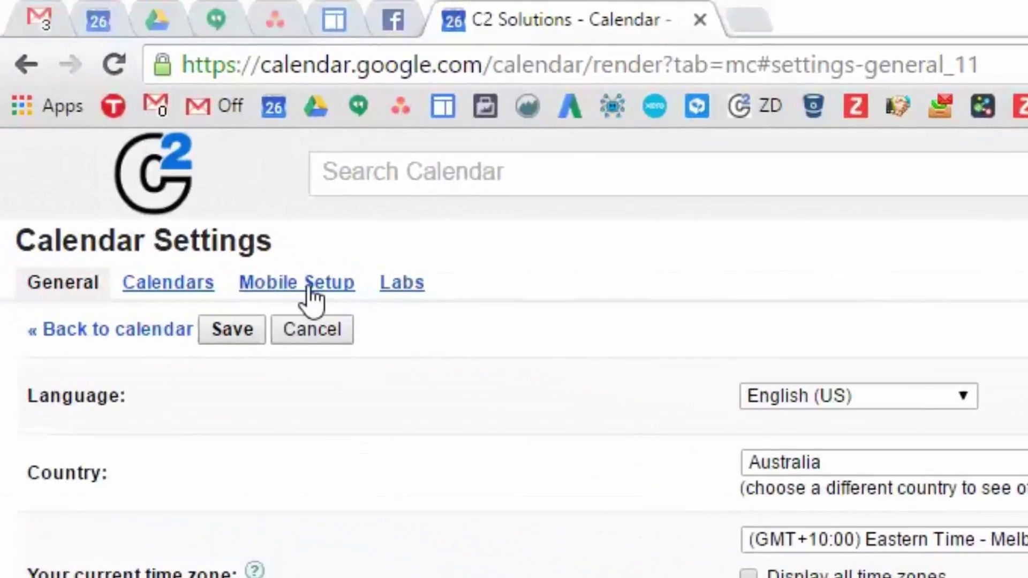
pyautogui.click(312, 298)
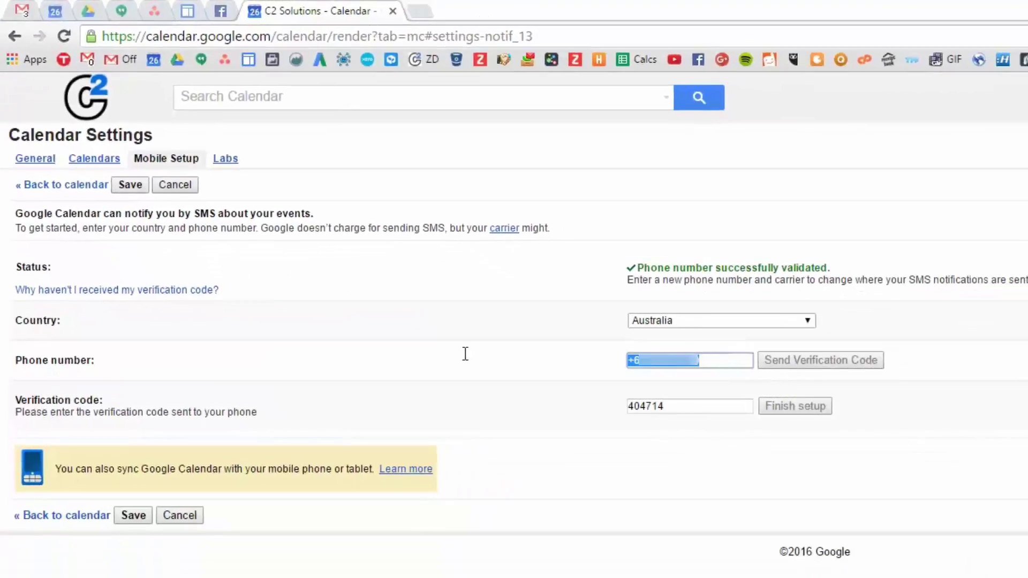
pyautogui.moveTo(711, 404); pyautogui.dragTo(470, 434)
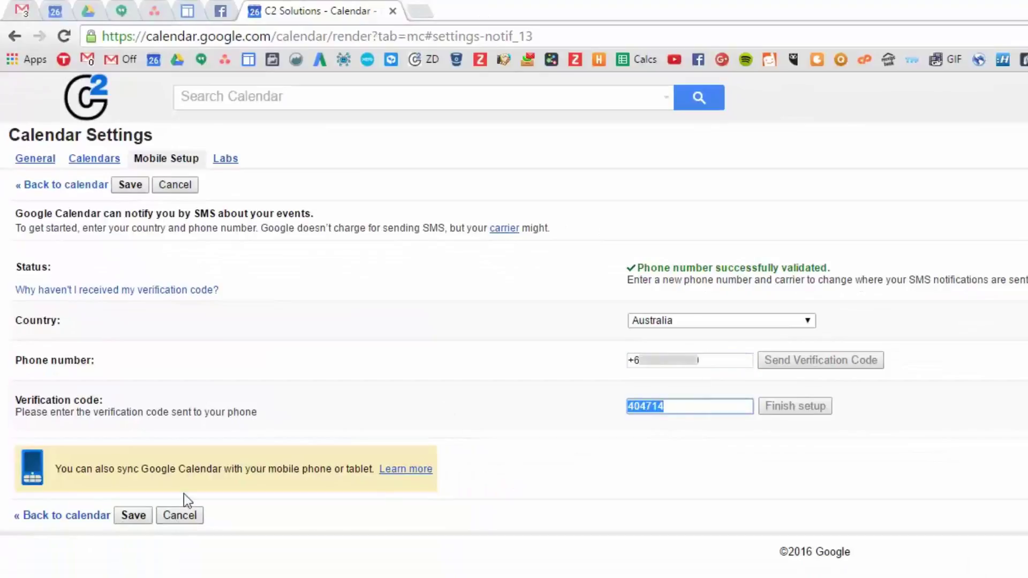
pyautogui.click(165, 187)
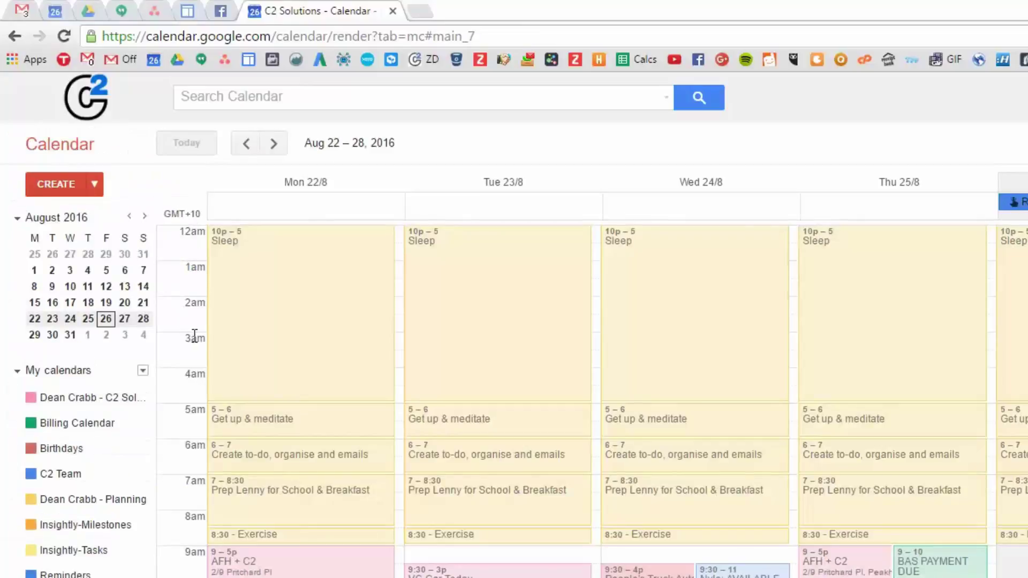
# Open the Google Calendar Daily Agenda email for Fri Aug 26, 2016 in Gmail
pyautogui.click(22, 8)
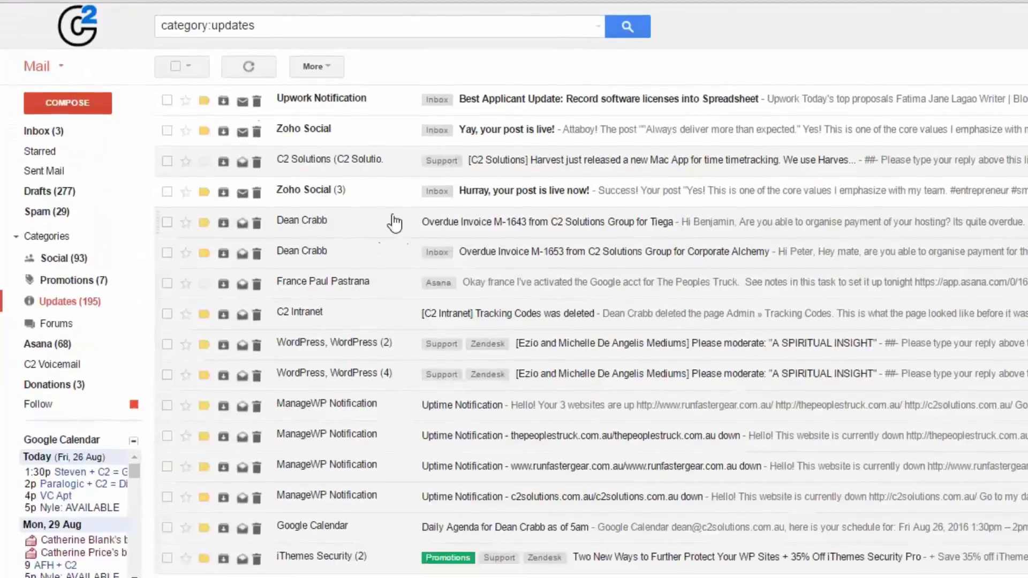
pyautogui.scroll(-1, 340, 386)
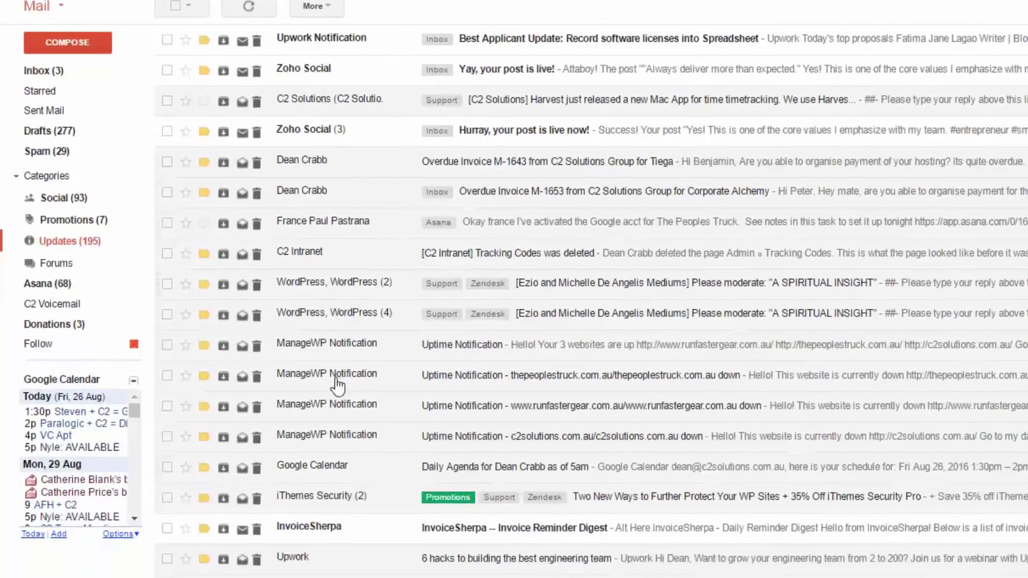
pyautogui.click(362, 471)
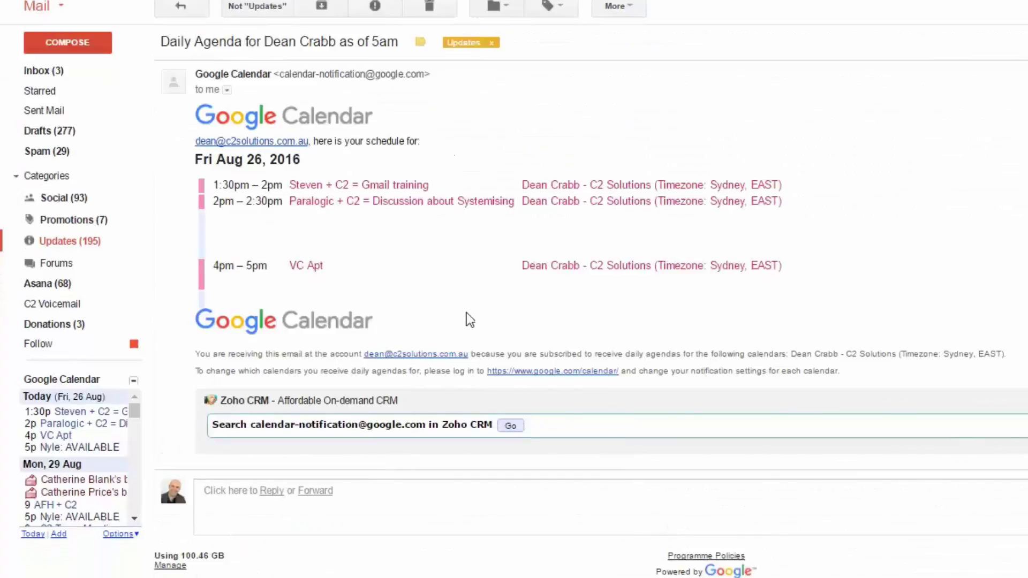